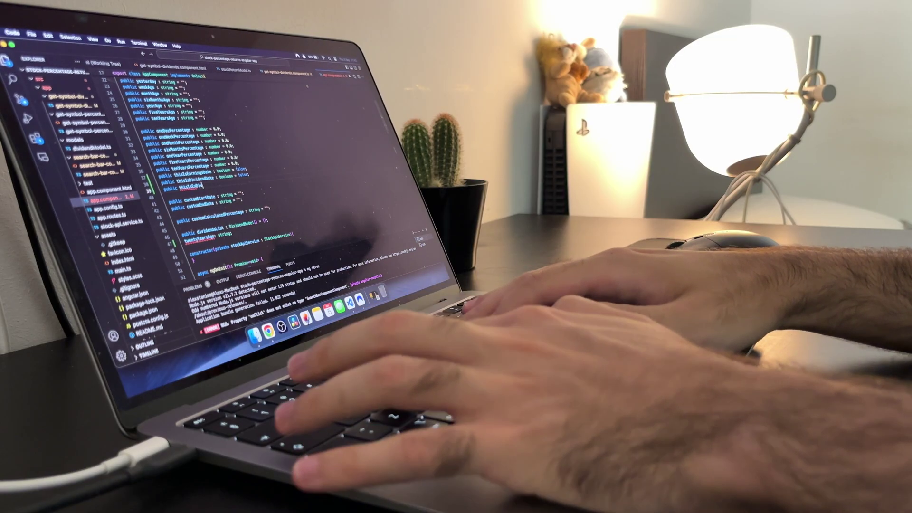
Scroll the API docs past Payment information to the Webhook signature-checking code examples
text(idendDate)
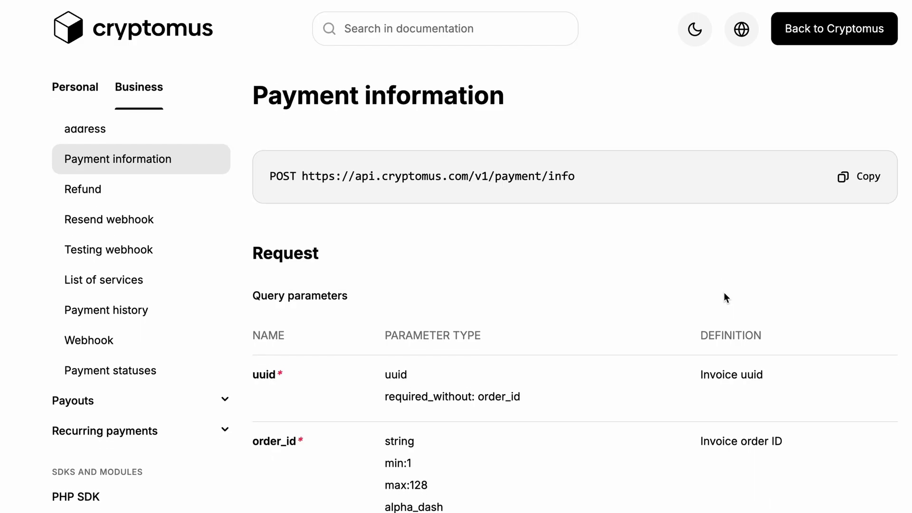
scroll(858, 383, down, 1)
scroll(858, 384, down, 5)
scroll(858, 383, down, 1)
scroll(857, 383, down, 1)
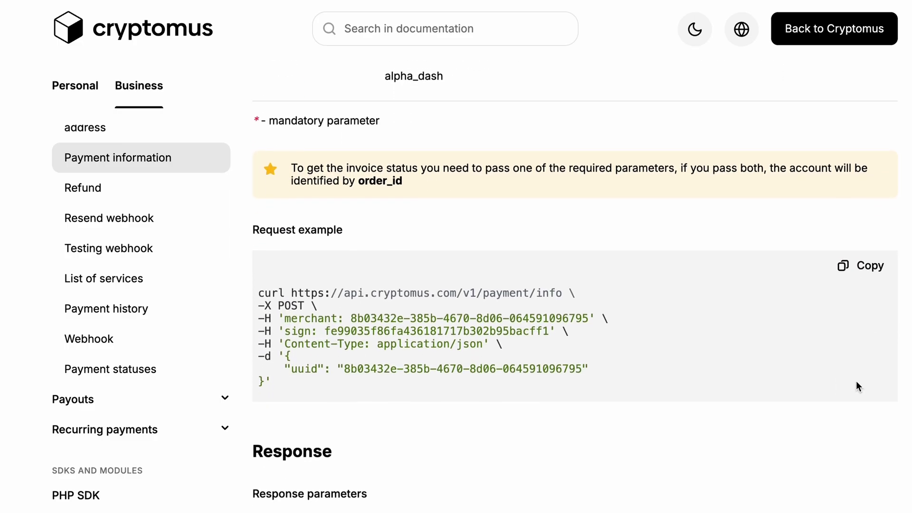
scroll(856, 381, down, 3)
scroll(856, 381, down, 3)
scroll(856, 381, down, 3)
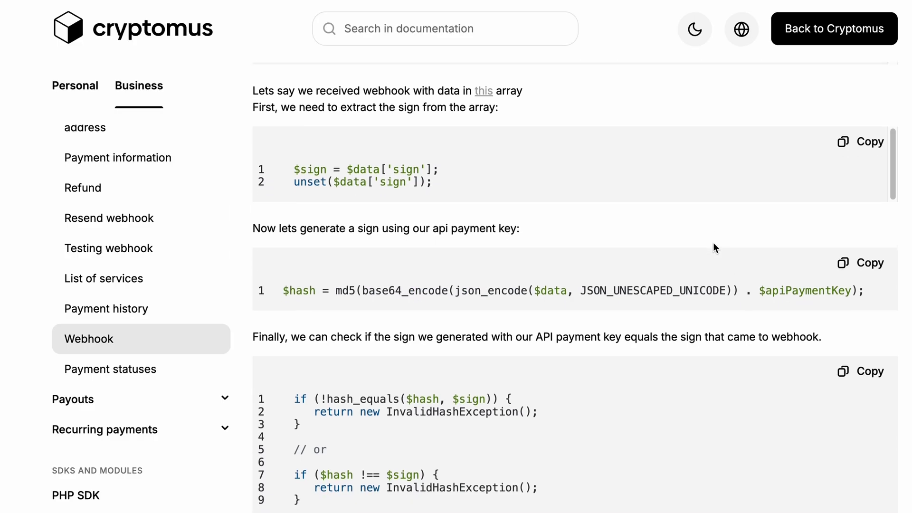
scroll(714, 244, down, 3)
scroll(713, 244, down, 2)
scroll(713, 244, down, 3)
scroll(713, 243, down, 3)
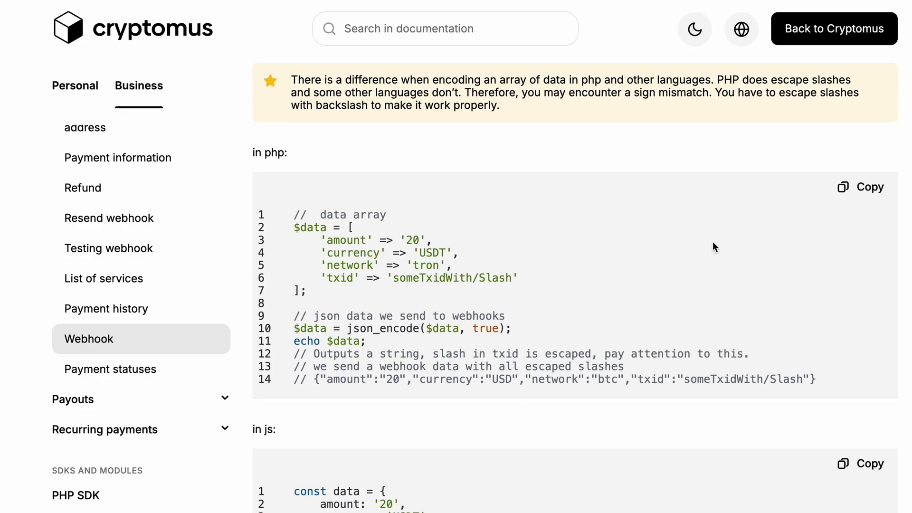
scroll(713, 247, down, 3)
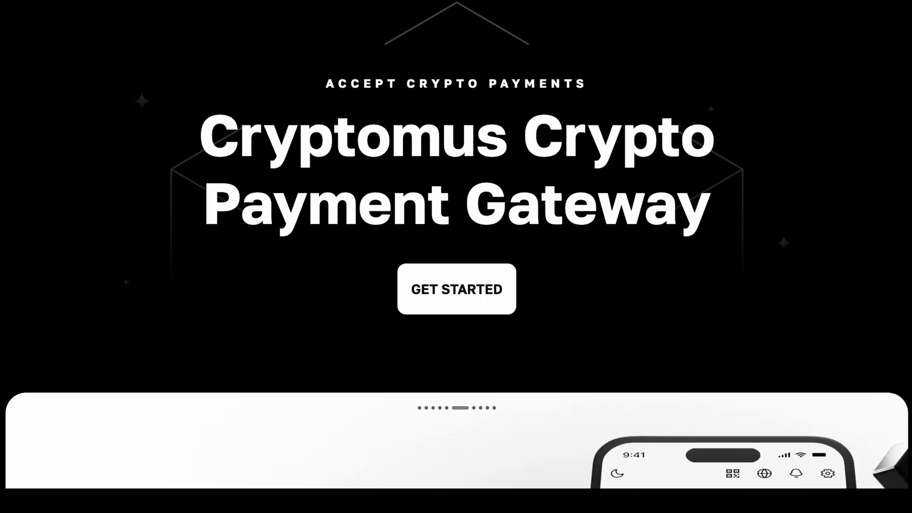
Scroll down the Cryptomus landing page to the listed payment products
scroll(456, 257, down, 5)
scroll(457, 257, down, 3)
scroll(456, 256, down, 3)
scroll(456, 256, down, 3)
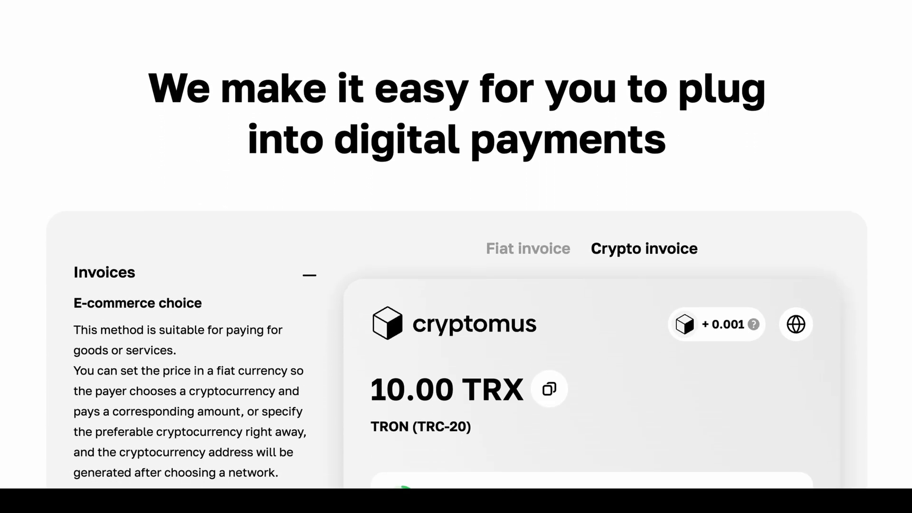
scroll(457, 257, down, 5)
scroll(456, 257, down, 7)
scroll(456, 256, down, 5)
scroll(456, 256, down, 1)
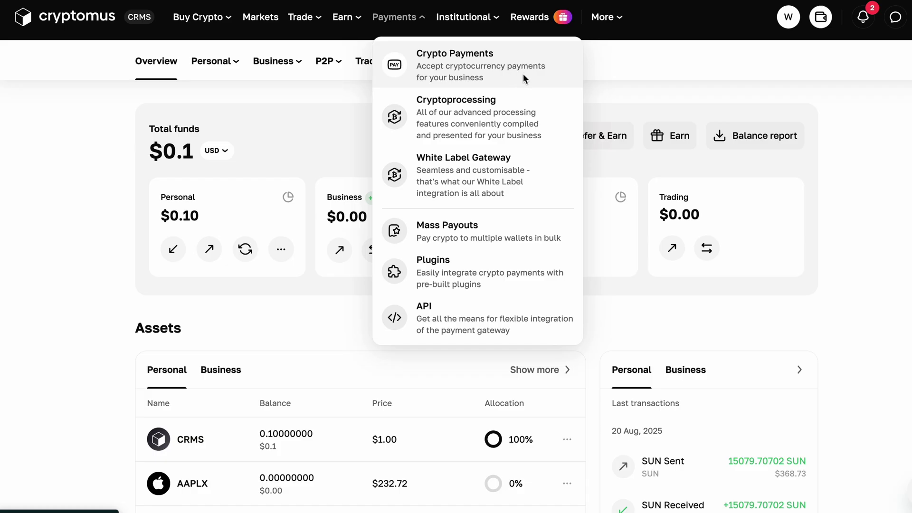
Open Crypto Payments and expand the Recurring payments and Host feature details
click(523, 73)
click(450, 308)
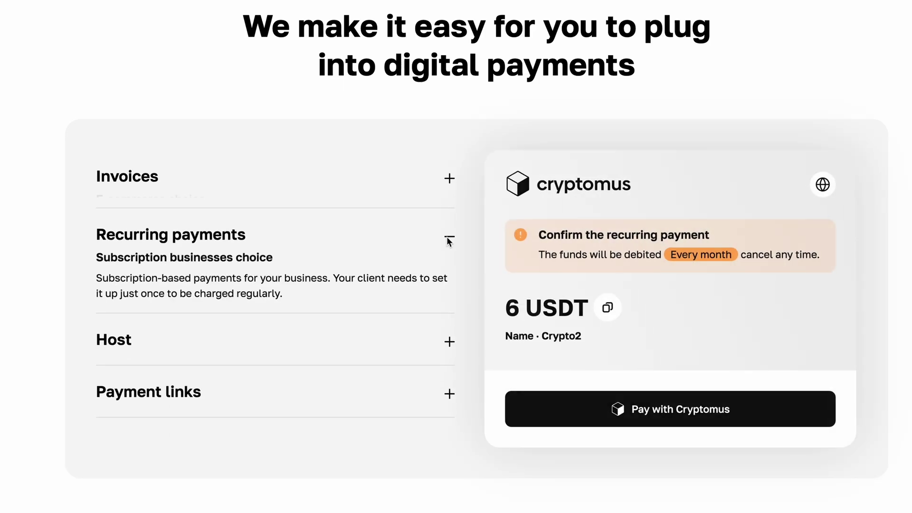
click(452, 306)
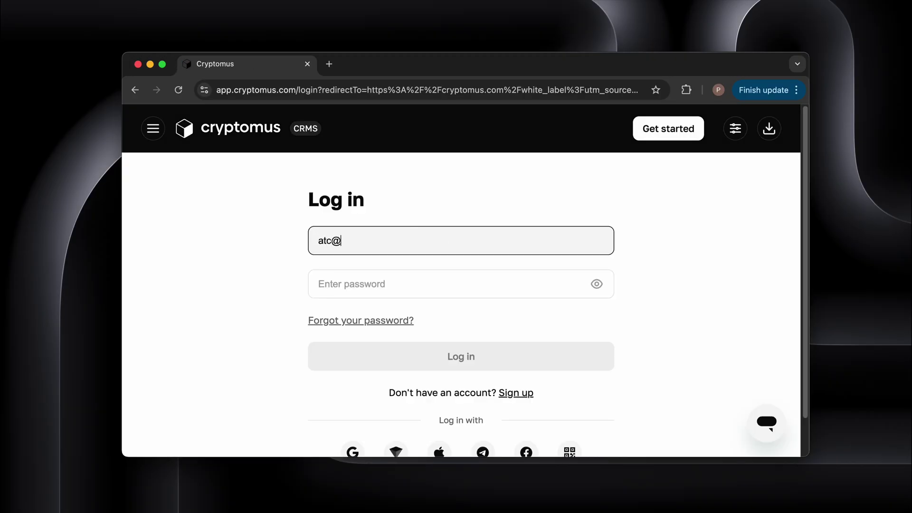
Sign in to Cryptomus with the account email and password
text(mail.co)
click(426, 295)
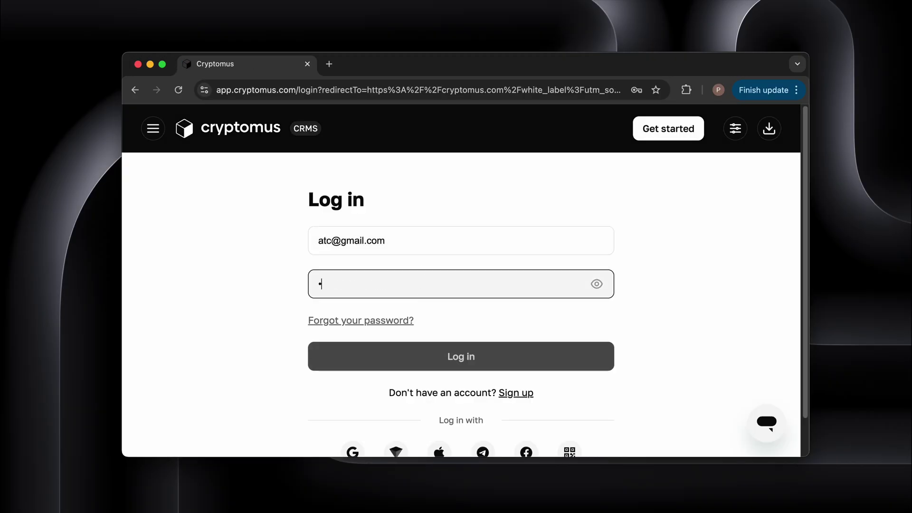
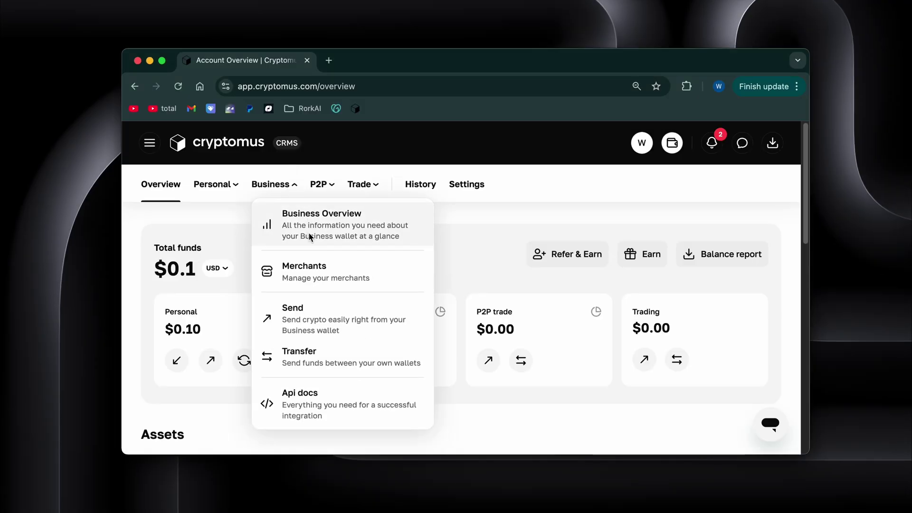
Create a new merchant named ATC-Store from the Merchants list
click(316, 277)
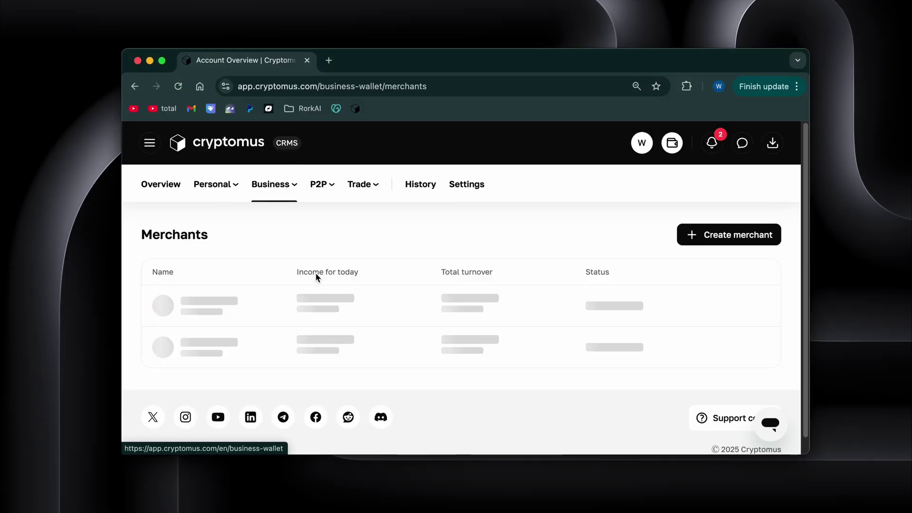
click(703, 236)
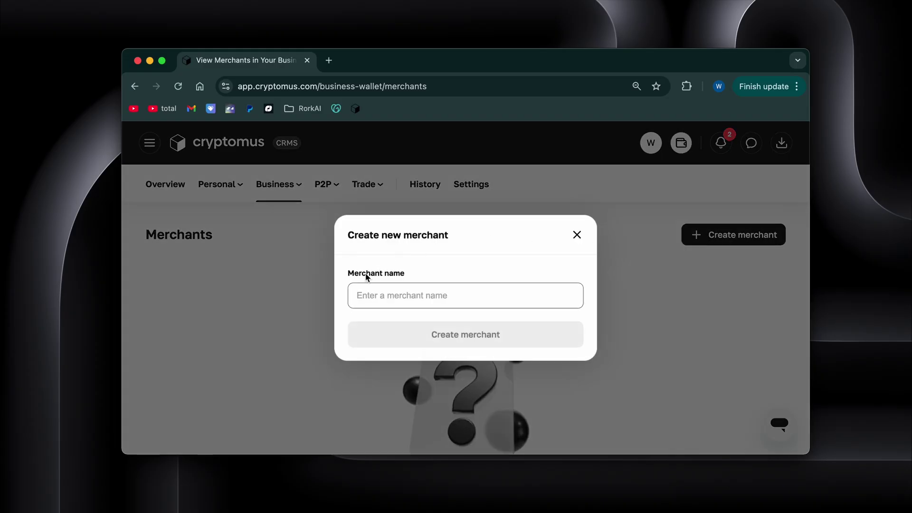
click(356, 292)
text(ATC S)
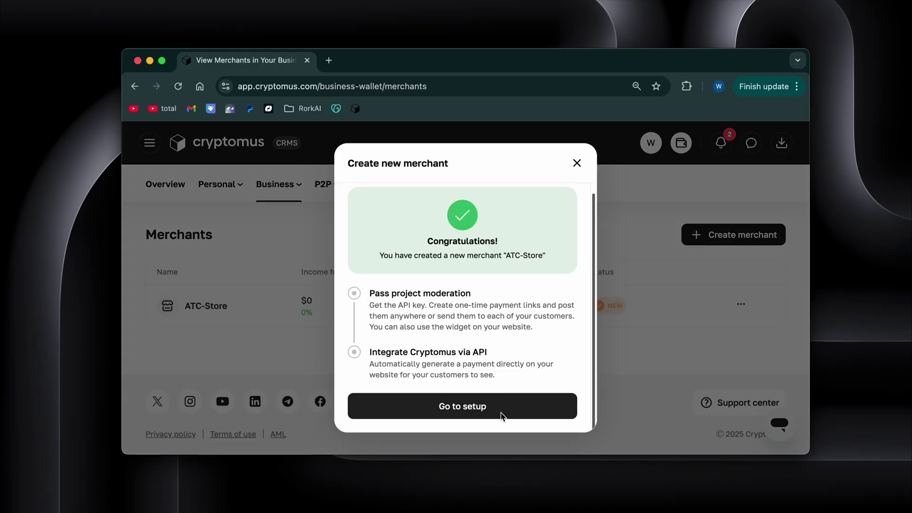
Go to ATC-Store's setup page and bring up the API integration request form
click(502, 417)
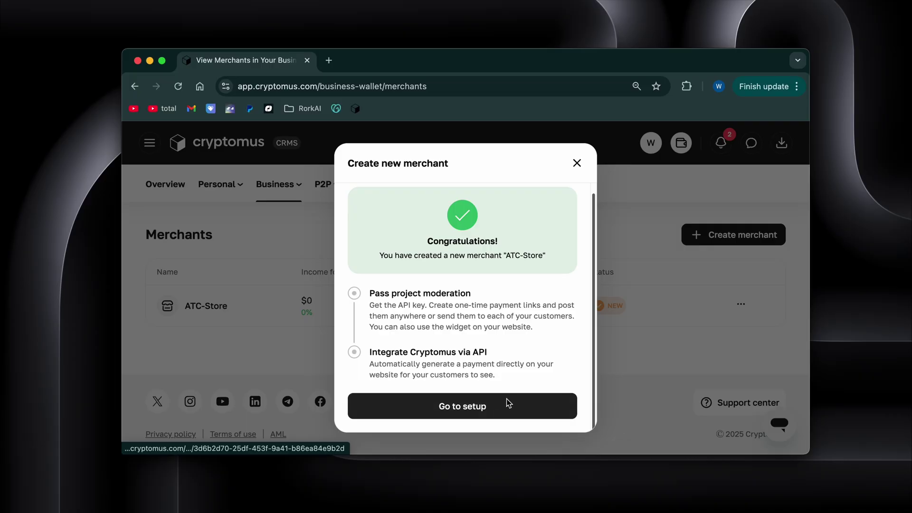
click(507, 400)
click(212, 428)
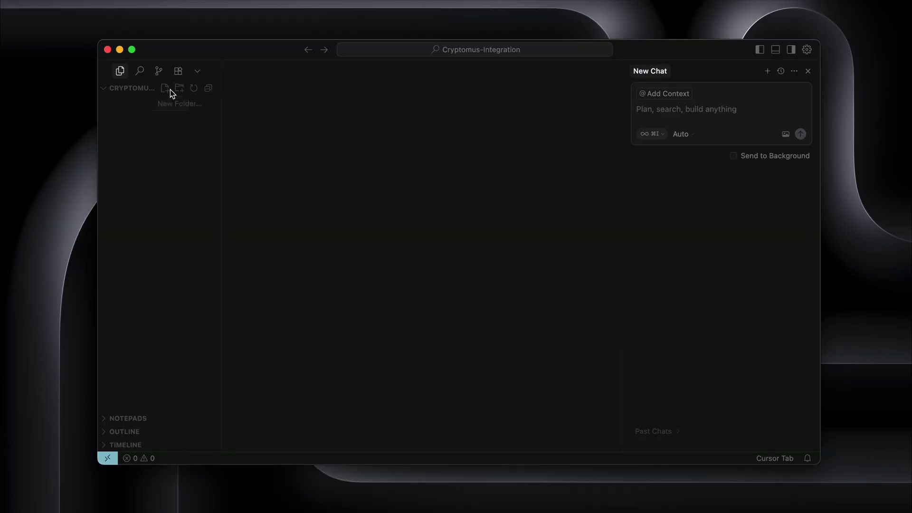
Create a .env file with CRYPTOMUS_API_KEY and CRYPTOMUS_MERCHANT_ID placeholder entries
click(169, 90)
text(v)
key(Return)
text(CRYPTOMUS_API_KEY=your_api_key_here CRYPTOMUS_MERCHANT_ID=your_merchant_id_here)
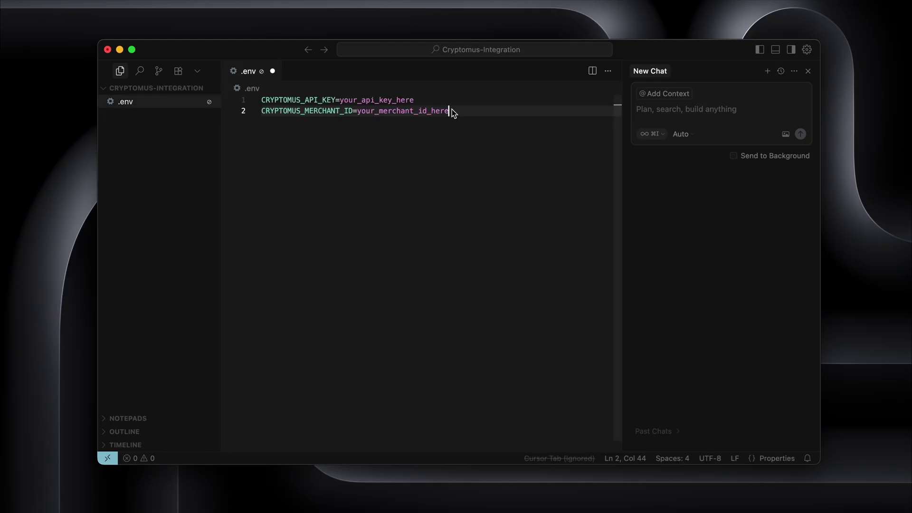
double_click(403, 100)
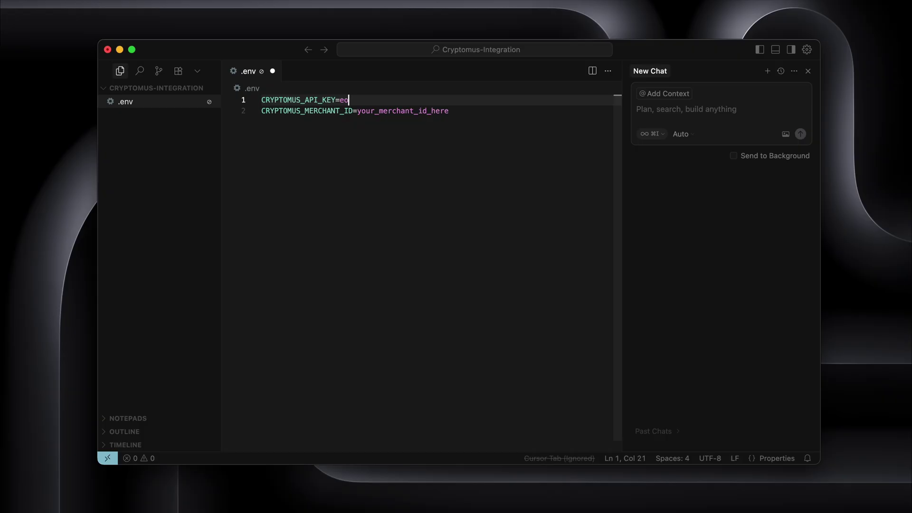
double_click(402, 110)
key(ctrl+s)
key(ctrl+grave)
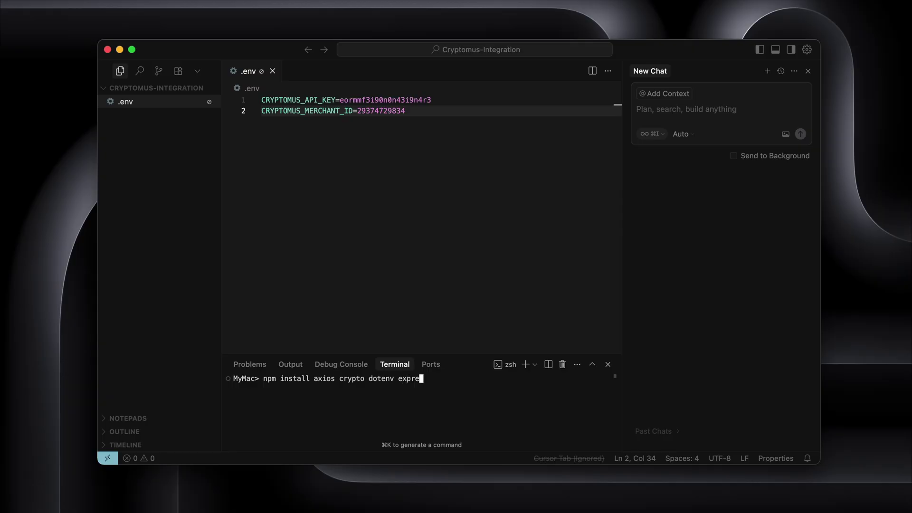
Run the npm install command in the project terminal
text(ss)
key(Return)
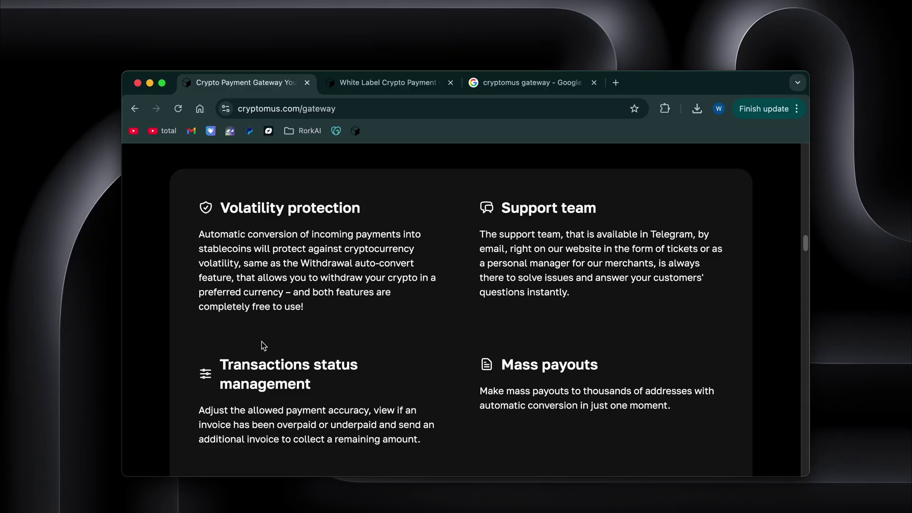
Compare the White Label and gateway features tabs, ending on White Label
key(ctrl+Tab)
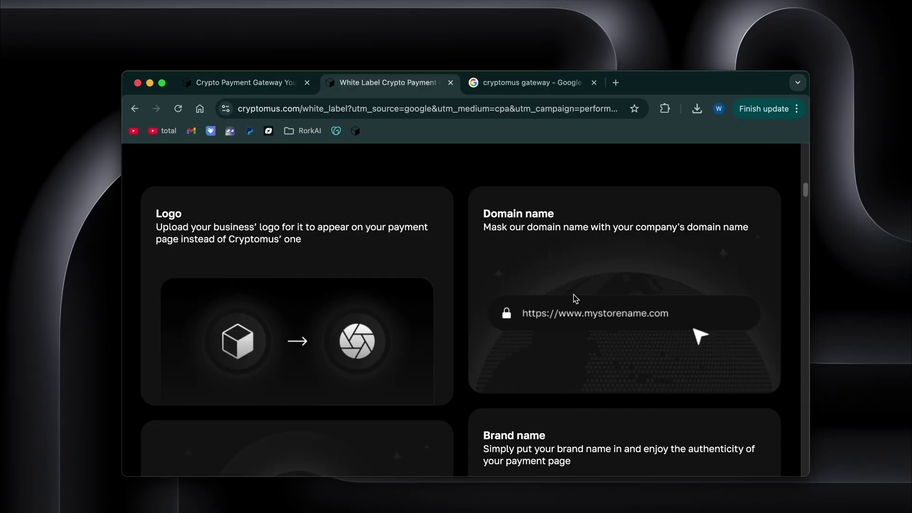
key(ctrl+shift+Tab)
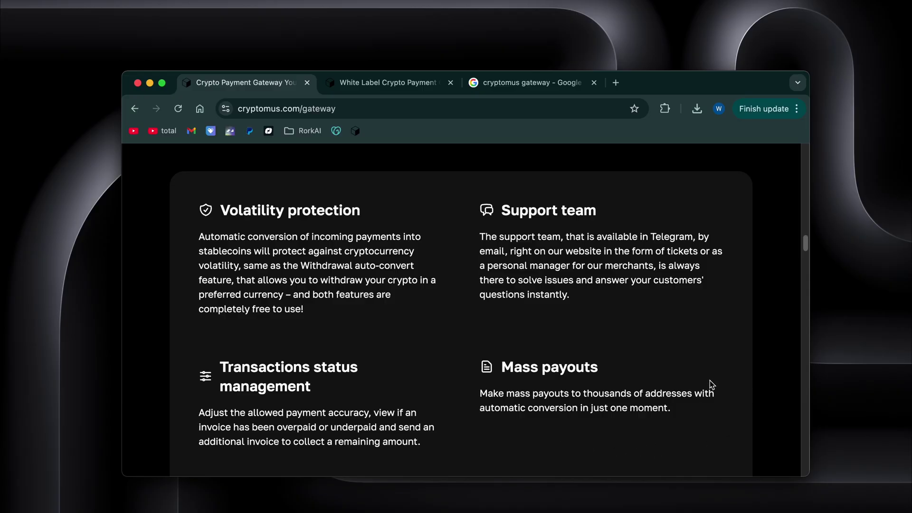
key(ctrl+Tab)
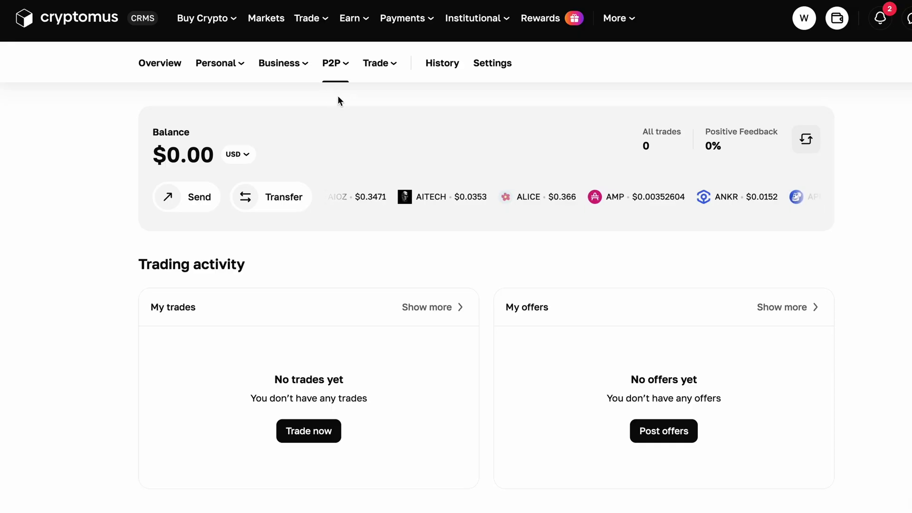
Scroll through the staking page and cashback article, then highlight the 'How to get cashback?' heading
scroll(410, 474, down, 1)
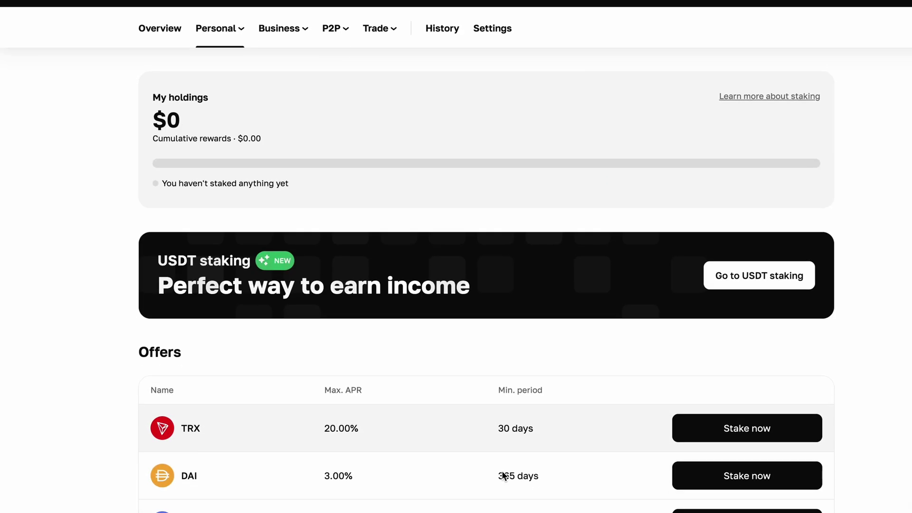
scroll(475, 474, down, 4)
scroll(424, 420, down, 3)
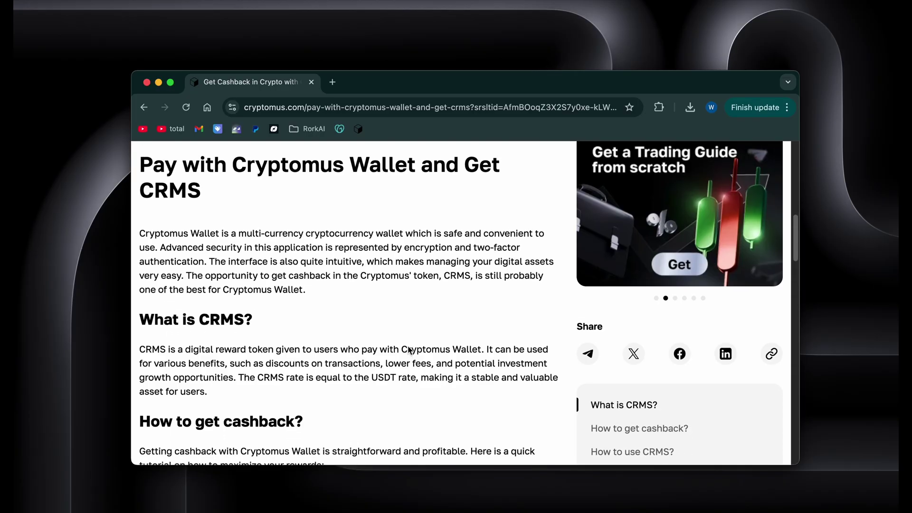
scroll(407, 335, down, 3)
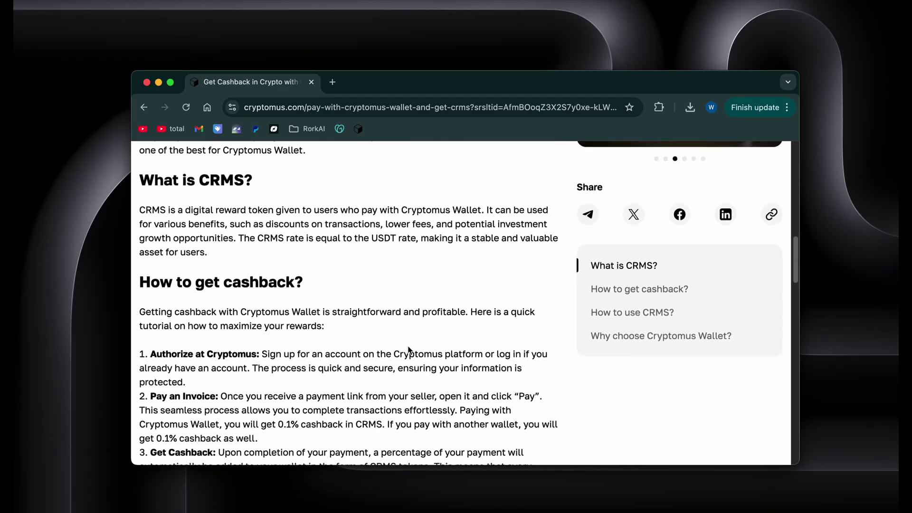
scroll(408, 335, down, 3)
drag(322, 174, 141, 172)
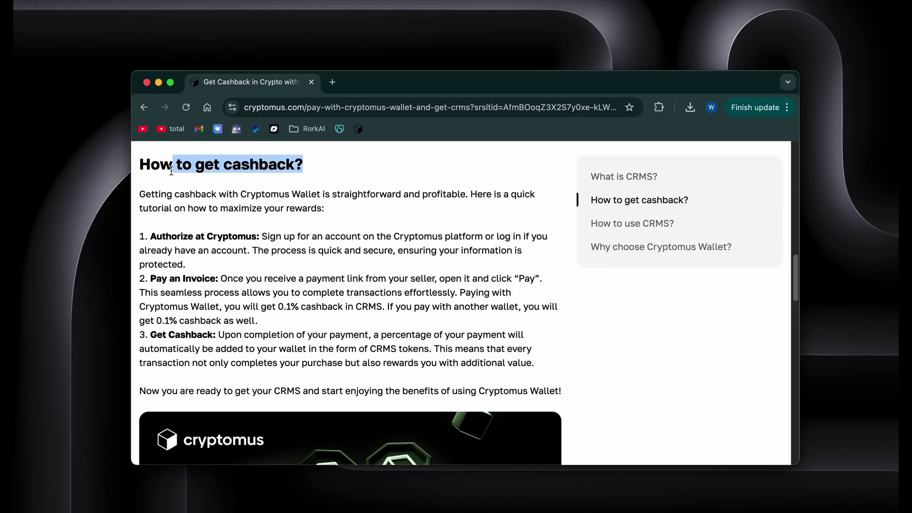